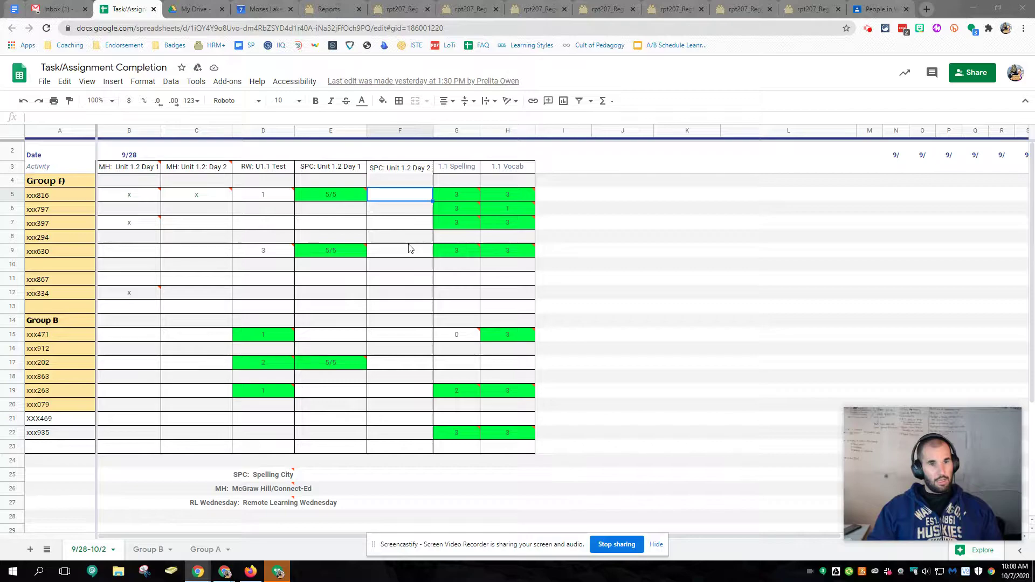
mouse_move(416, 227)
mouse_down()
mouse_move(416, 294)
mouse_move(419, 225)
mouse_up()
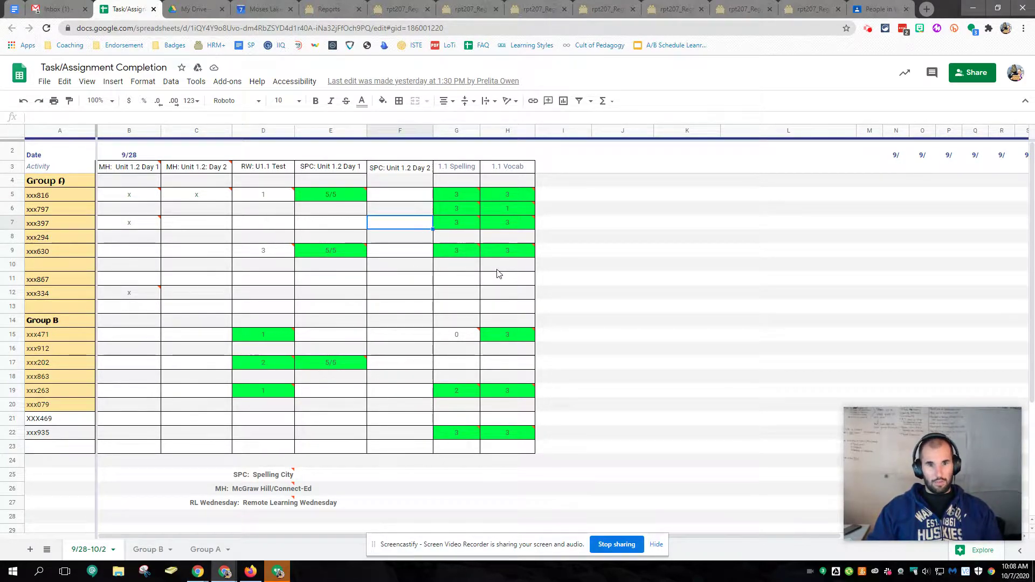
double_click(470, 199)
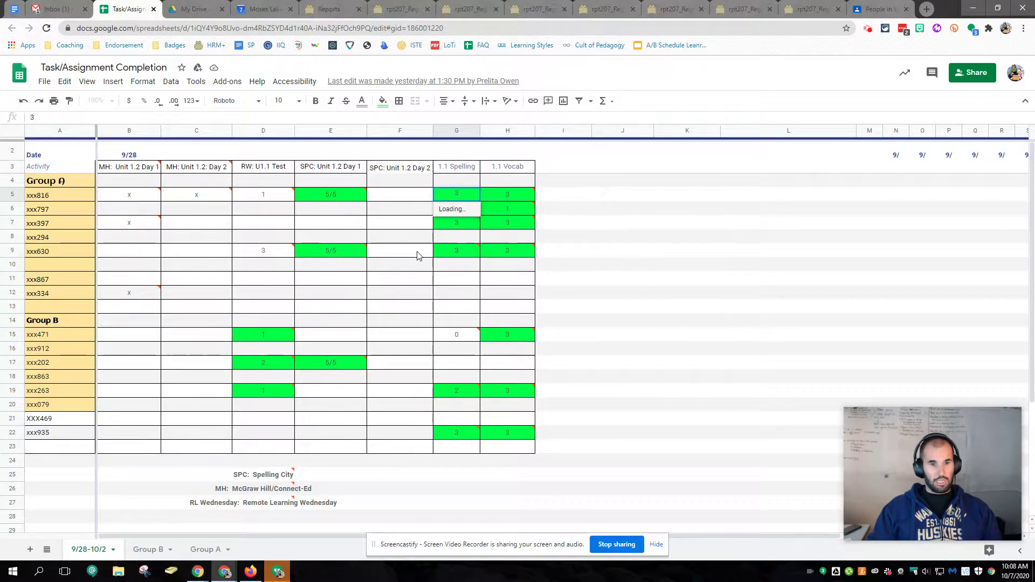
click(598, 265)
Make a copy of the Task/Assignment Completion spreadsheet under the suggested name
click(44, 81)
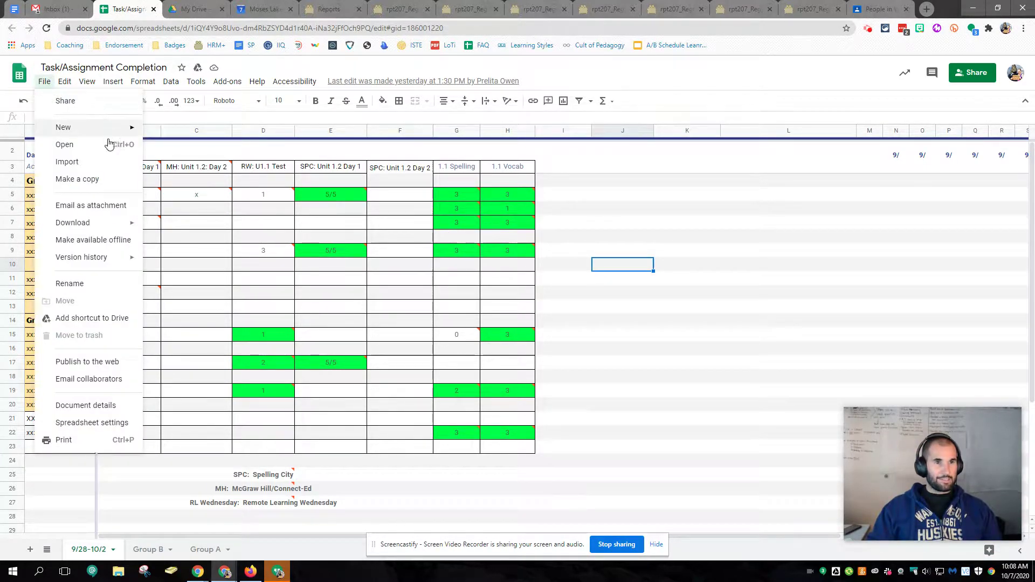
click(77, 178)
click(579, 390)
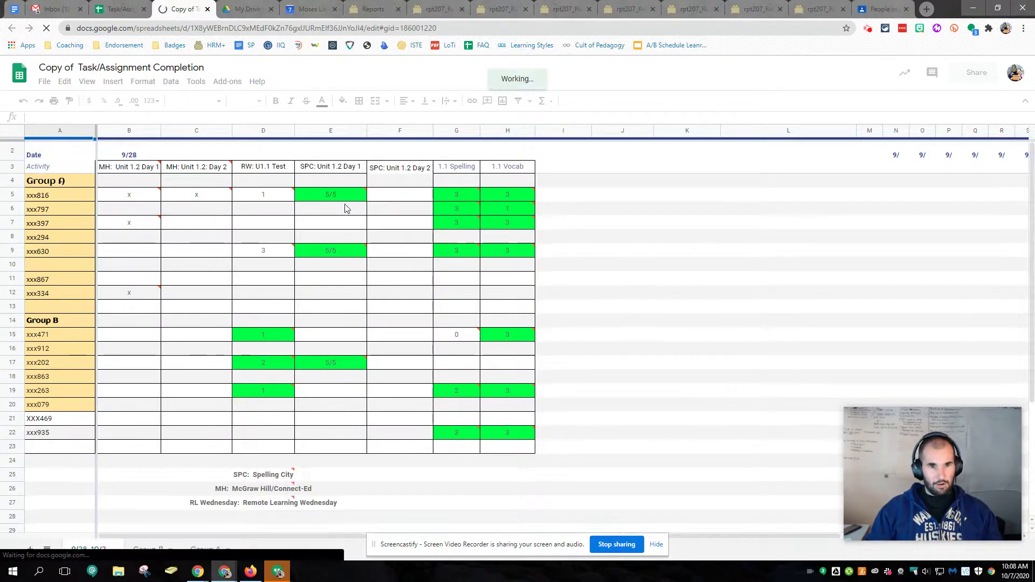
click(614, 377)
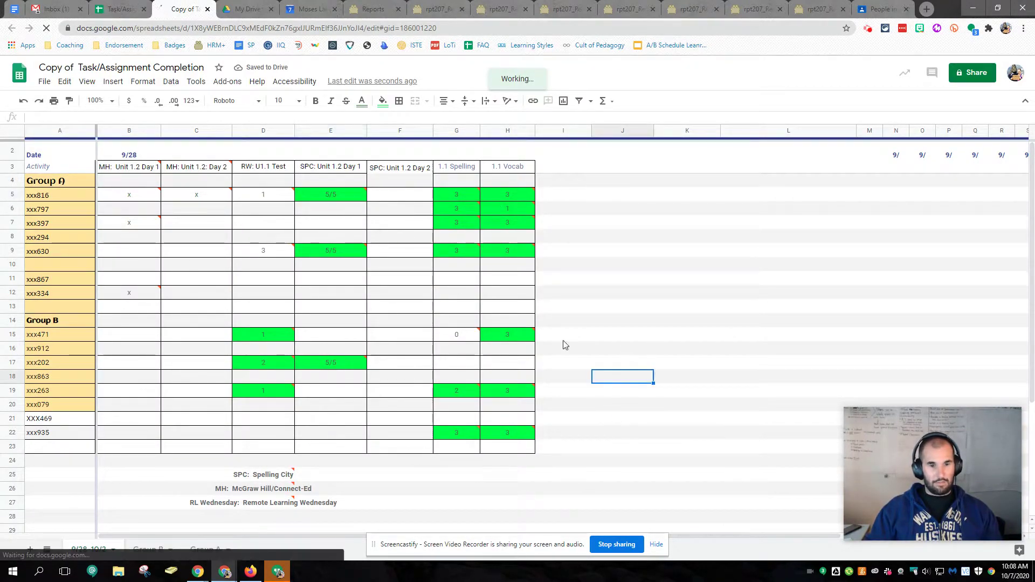
click(264, 251)
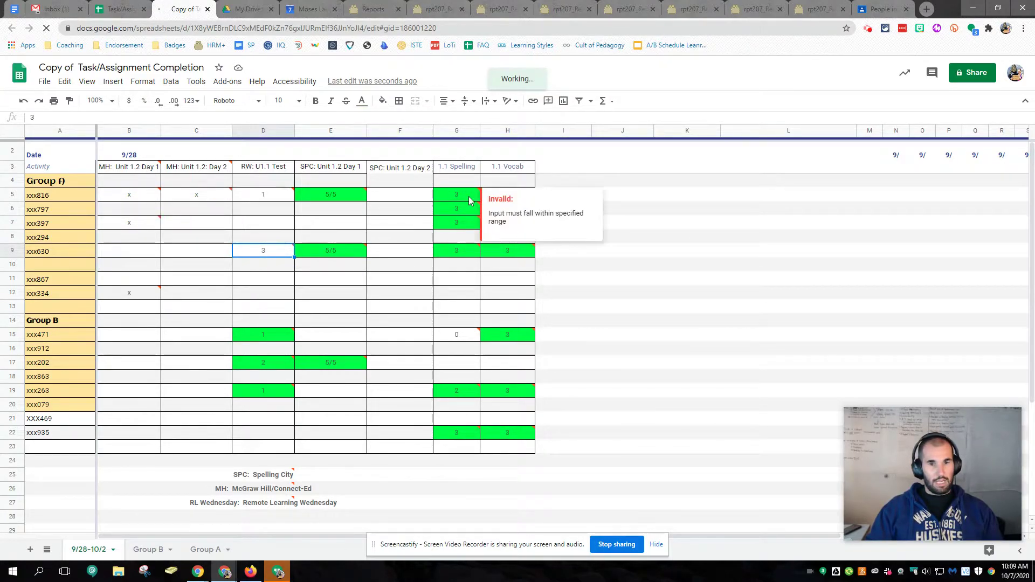
Change the data validation of the 1.1 Spelling cells G5:G23 to a list of the items 1,2,3,4,5
drag(456, 195, 480, 448)
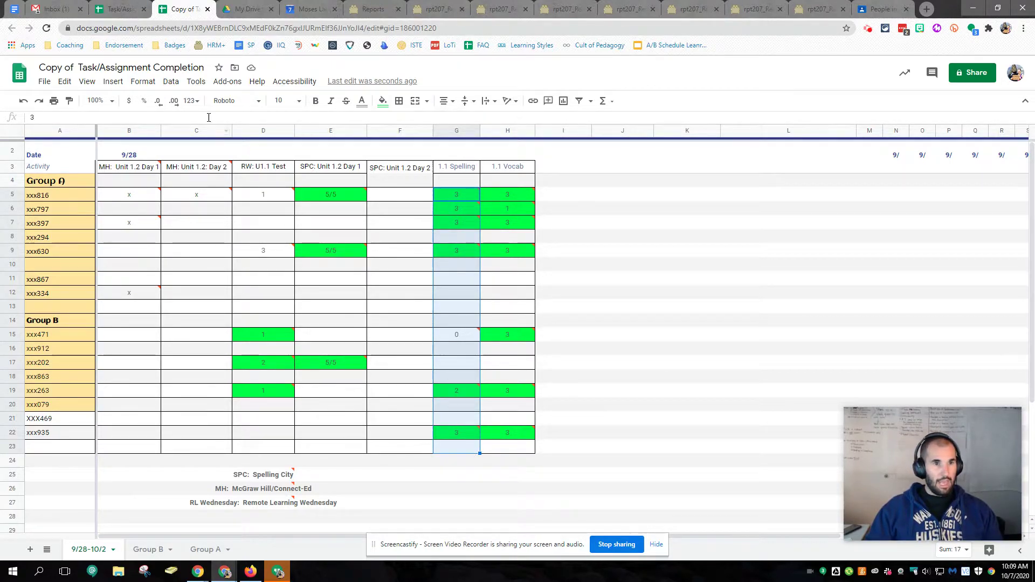
click(171, 84)
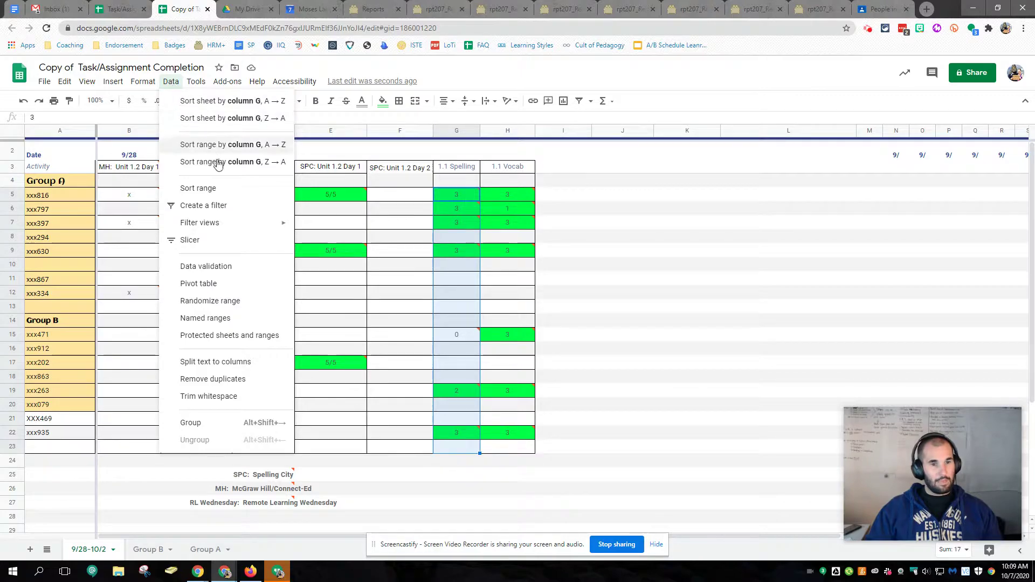
click(235, 271)
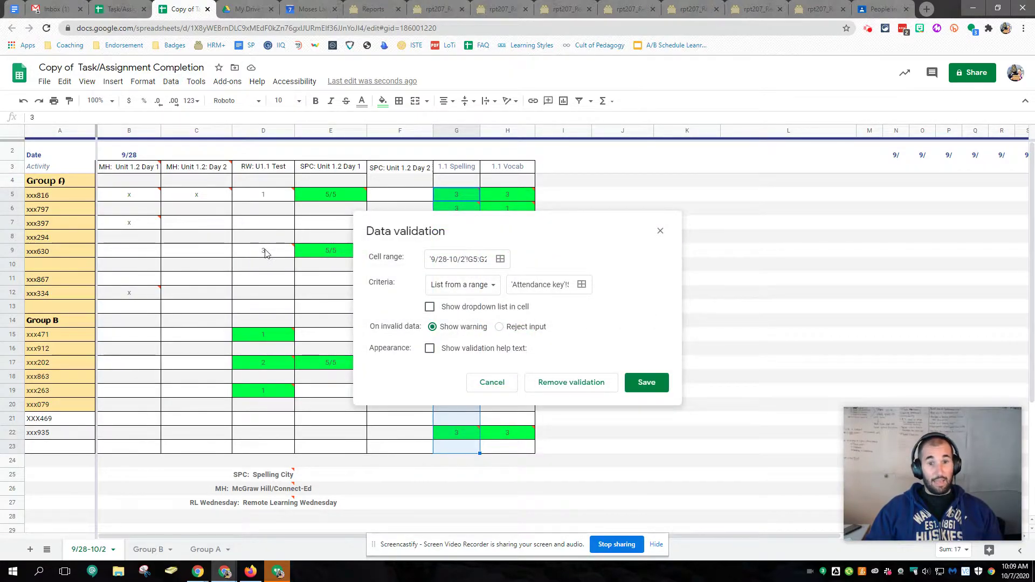
click(493, 288)
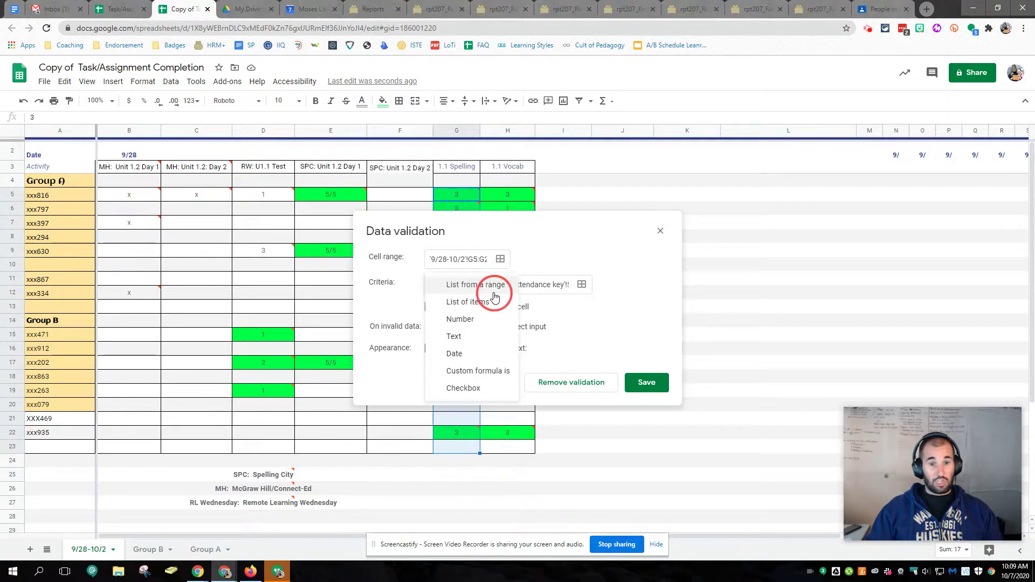
click(464, 303)
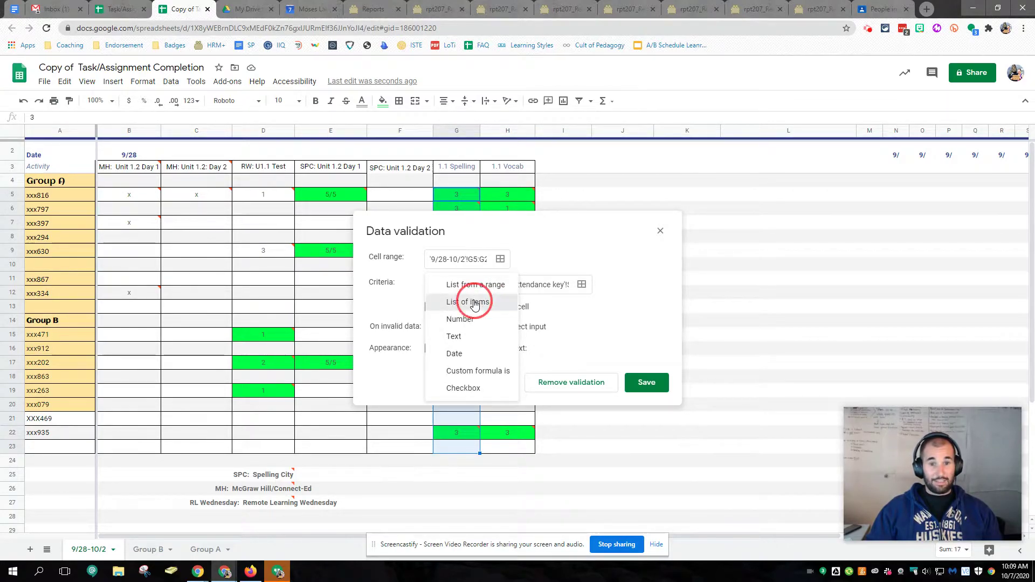
click(536, 293)
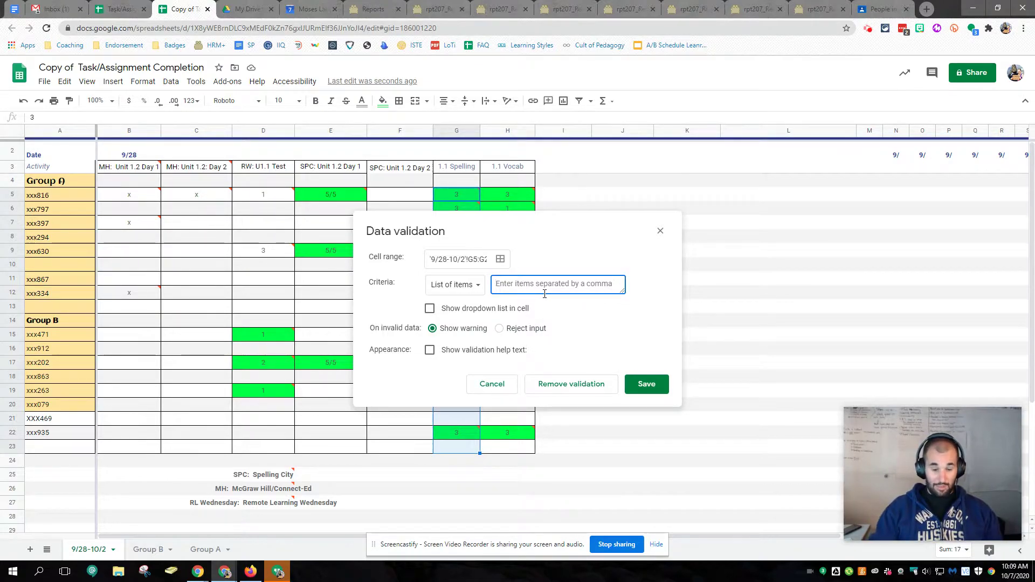
text(1,2,3,4,5)
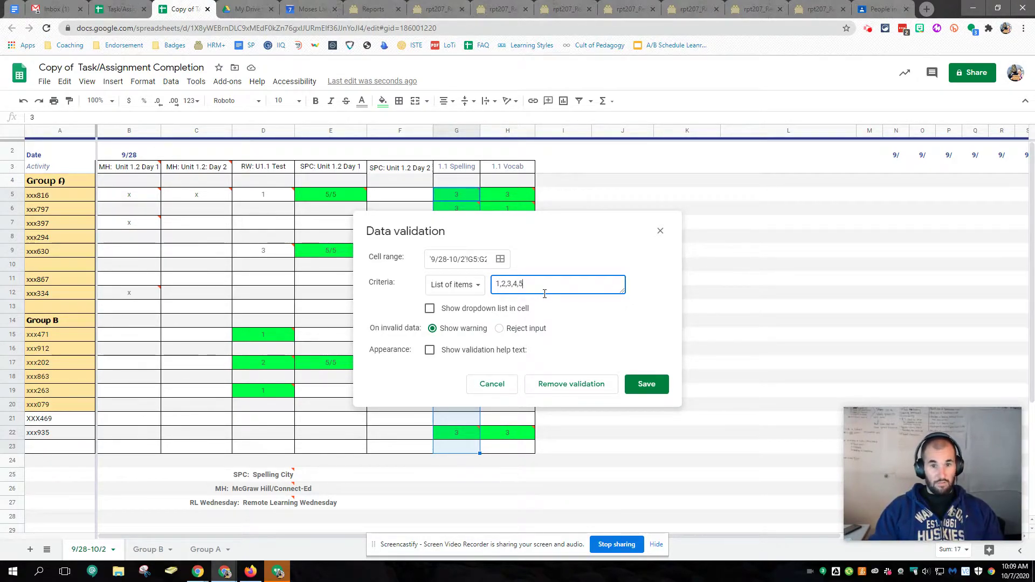
click(645, 387)
Choose new 1.1 Spelling scores from the validation list: 2 in G5, 4 in G6 and 5 in G7
click(456, 195)
click(474, 195)
click(477, 202)
click(474, 196)
click(455, 238)
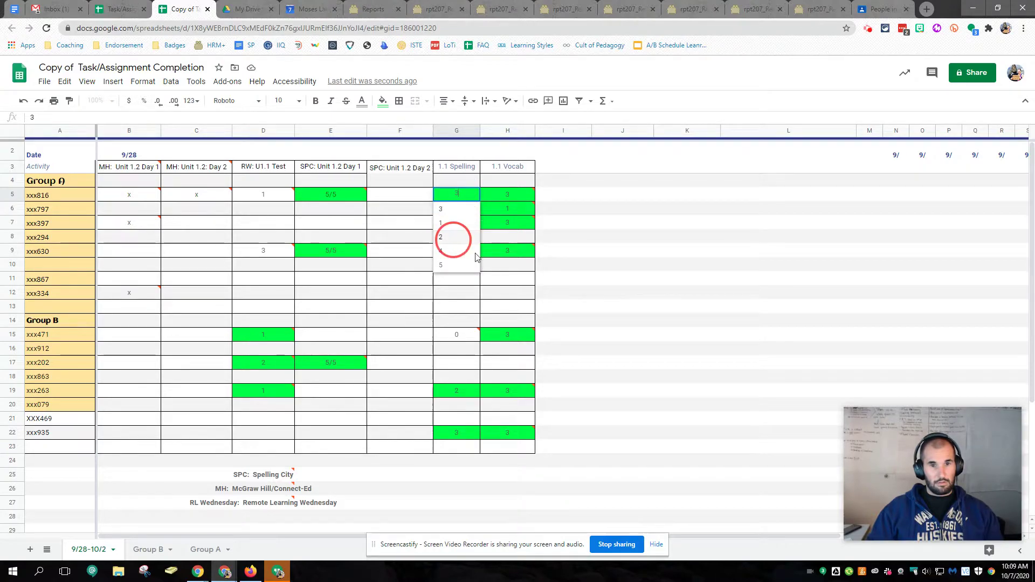
click(460, 205)
click(457, 266)
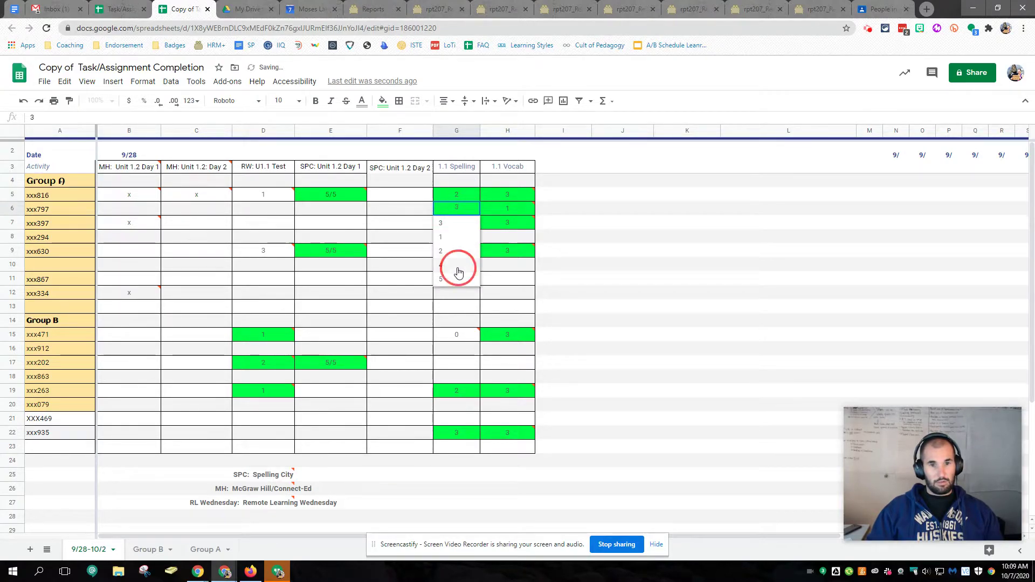
click(459, 221)
click(456, 292)
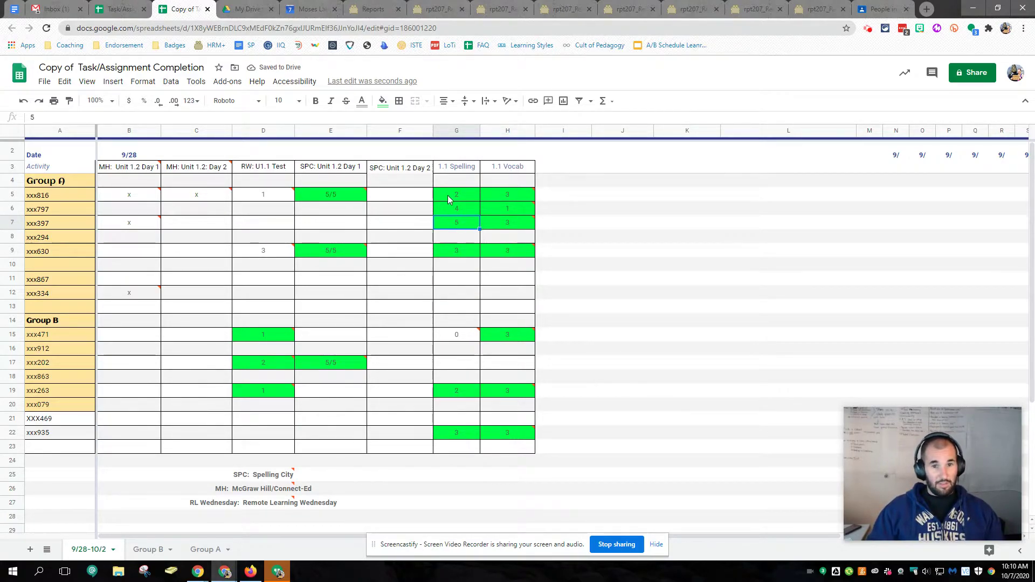
Start a conditional formatting rule for the 1.1 Spelling range G5:G23
drag(448, 195, 462, 447)
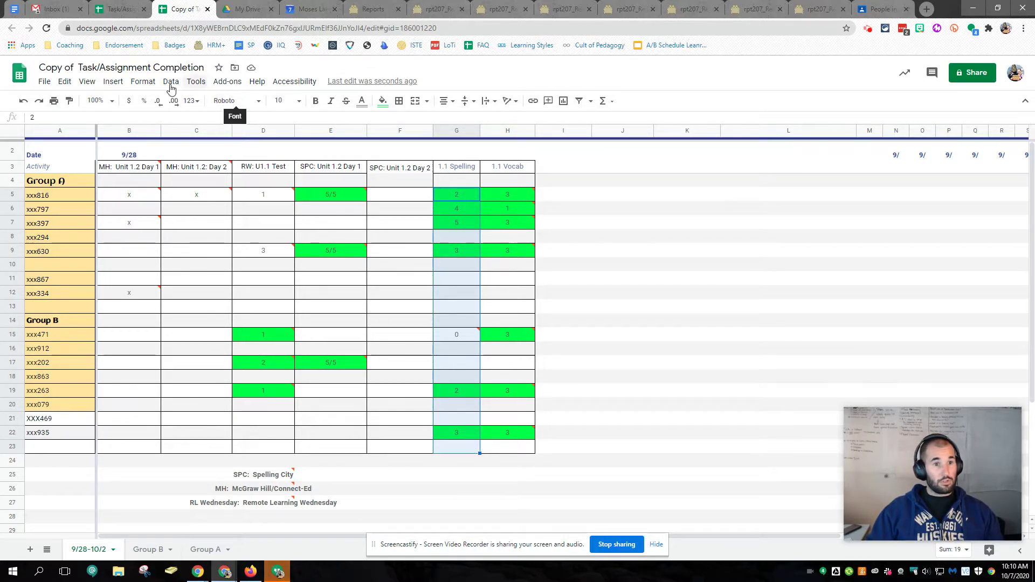
click(143, 82)
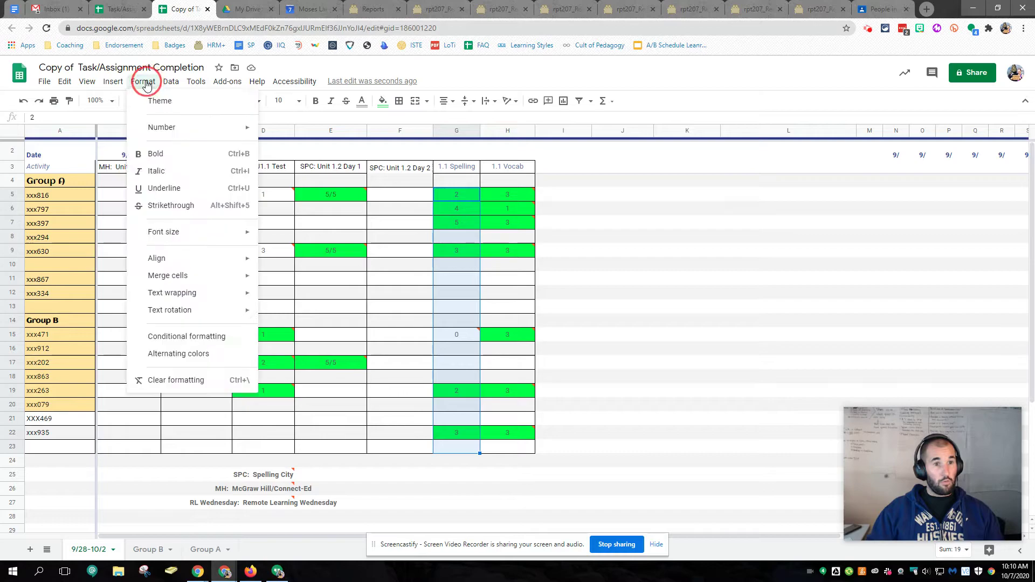
click(201, 336)
drag(880, 477, 86, 465)
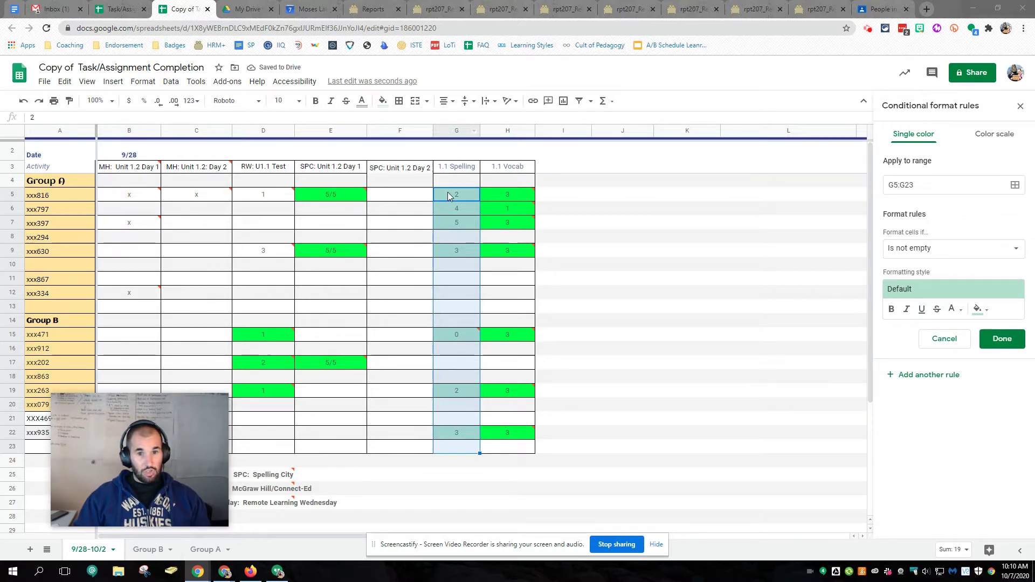
mouse_move(164, 432)
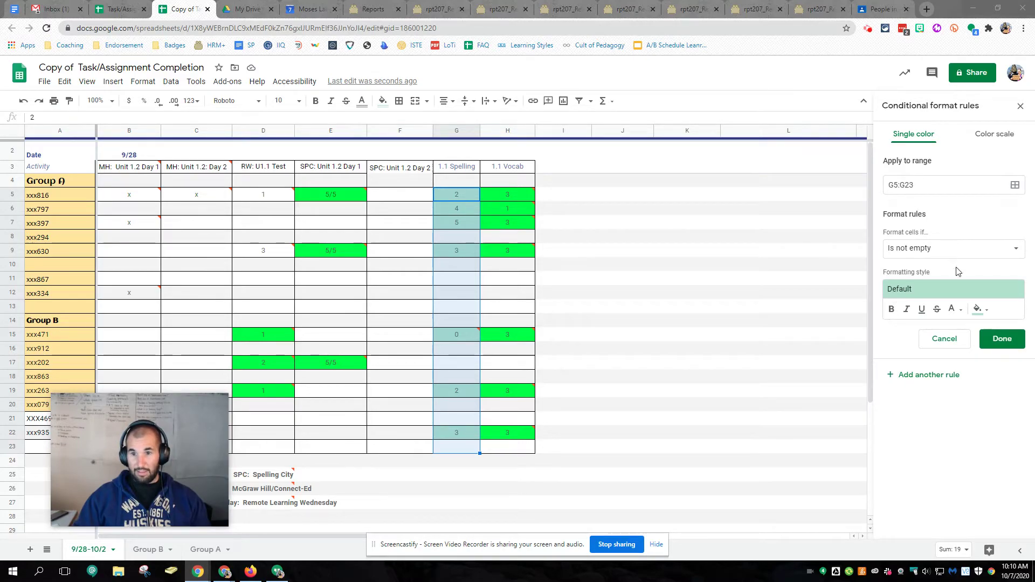
Set the rule to fill cells whose text is exactly 2 with blue, and save it
click(936, 248)
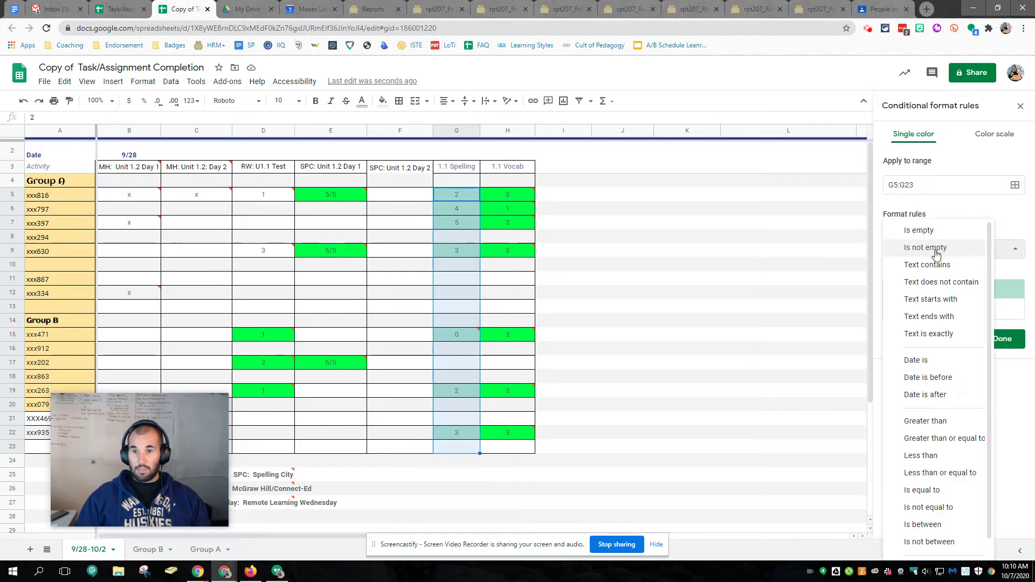
click(1009, 249)
click(944, 253)
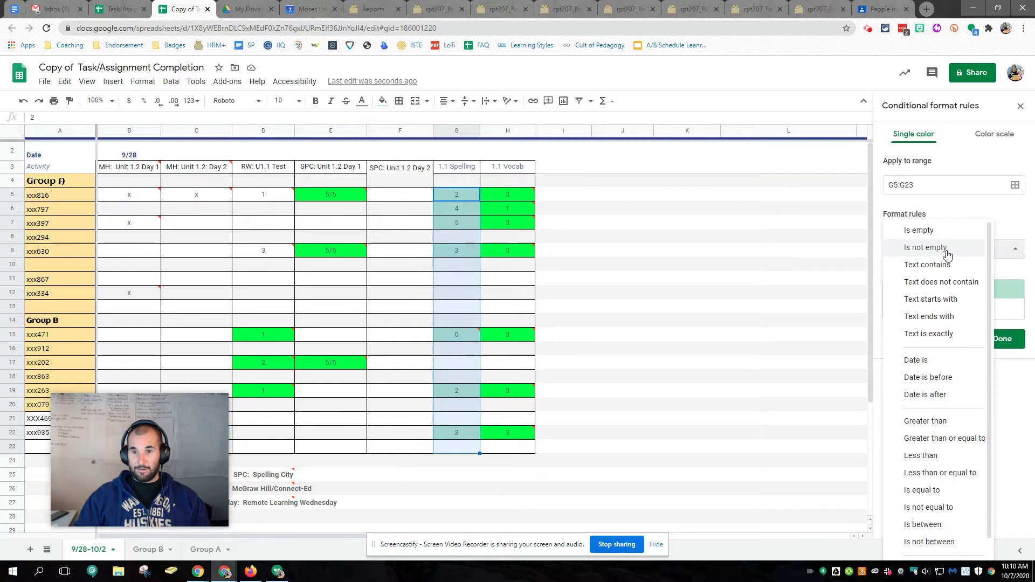
click(932, 334)
click(908, 274)
text(2)
click(976, 340)
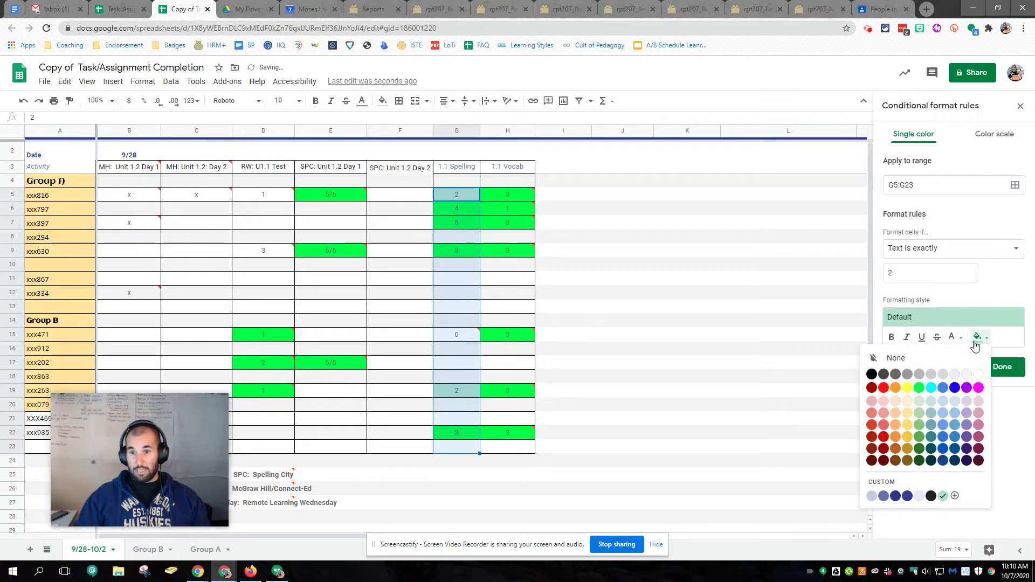
click(955, 388)
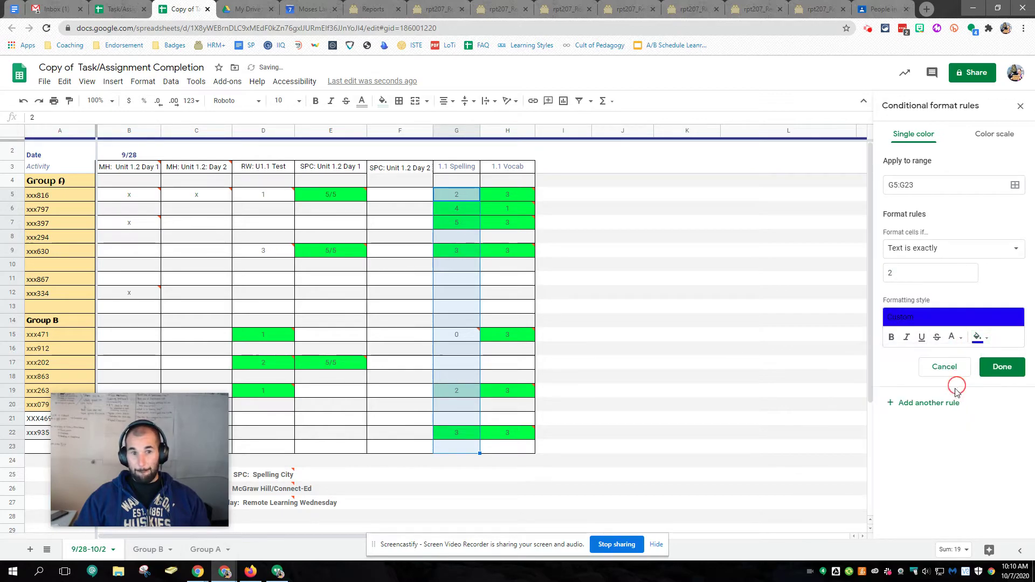
click(998, 368)
Add a conditional formatting rule for G5:G23 that gives cells whose text is exactly 1 no fill color
click(928, 183)
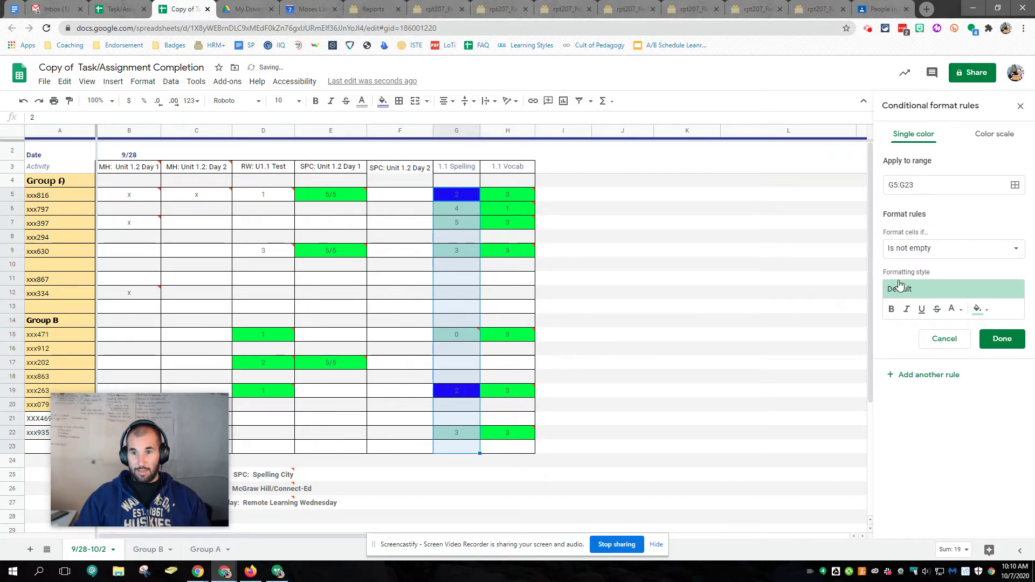
click(916, 248)
click(914, 333)
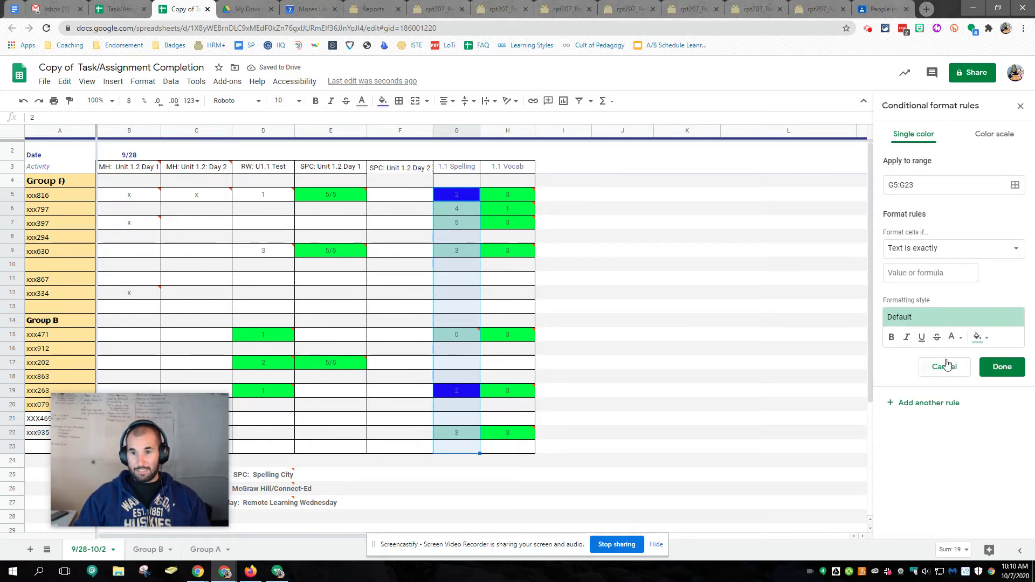
click(925, 273)
text(1)
click(978, 337)
click(921, 358)
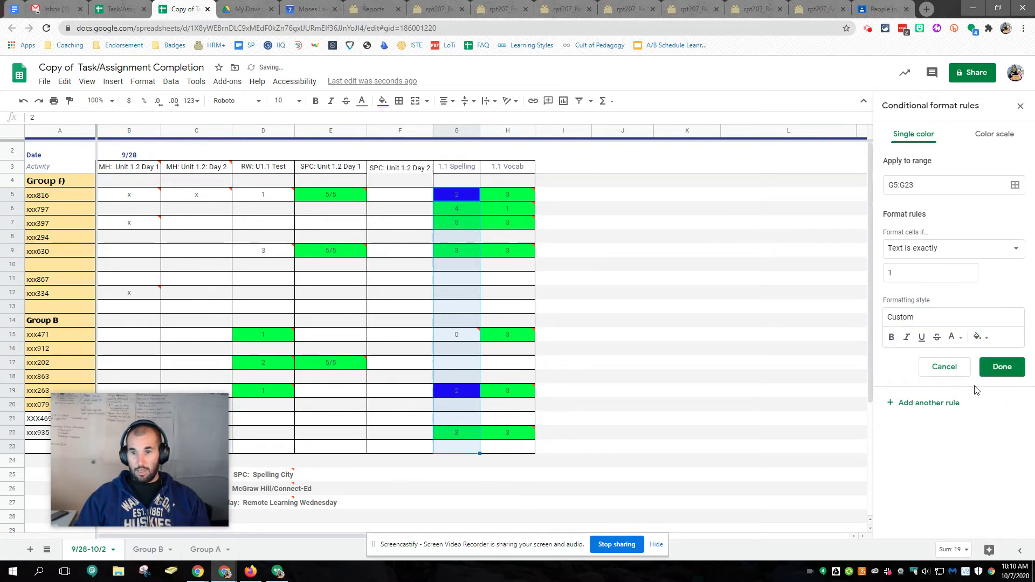
click(1000, 368)
Add a conditional formatting rule for G5:G23 that fills cells whose text is exactly 3 with yellow
click(910, 221)
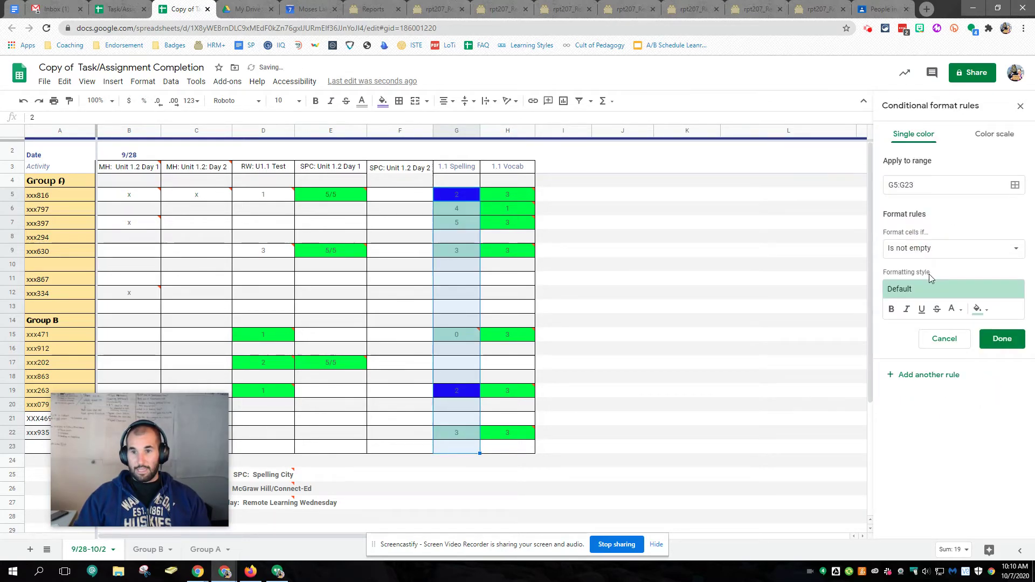
click(925, 252)
click(867, 336)
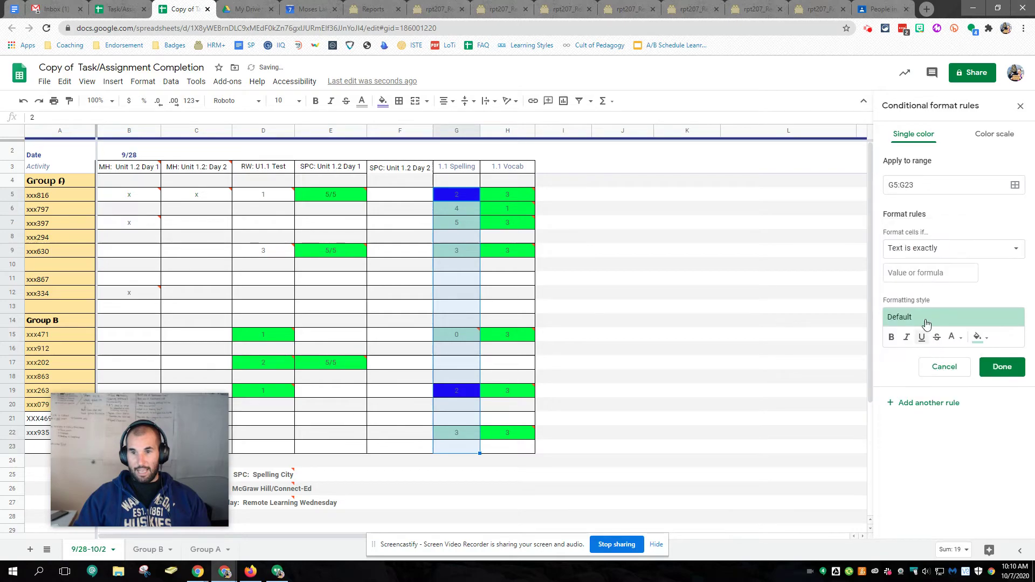
click(911, 276)
text(3)
click(979, 337)
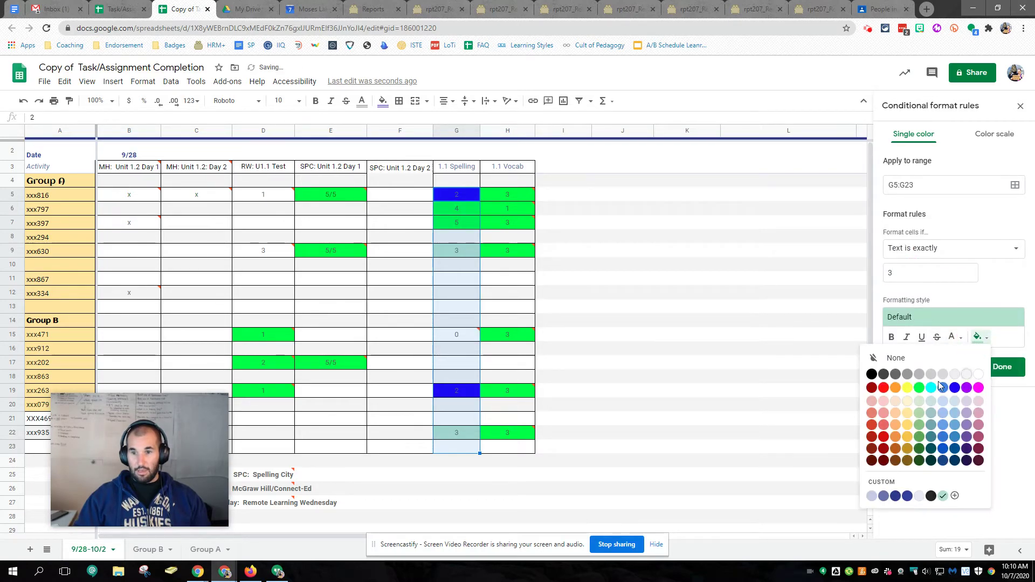
click(908, 388)
click(1000, 366)
Add a conditional formatting rule for G5:G23 that fills cells whose text is exactly 4 with purple
click(919, 270)
click(926, 251)
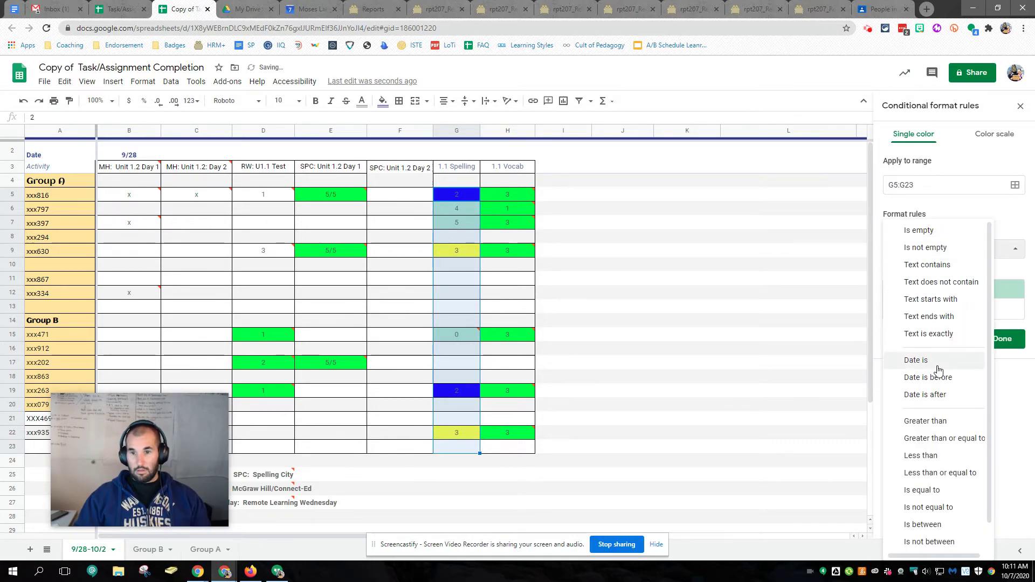
click(938, 343)
click(929, 272)
text(4)
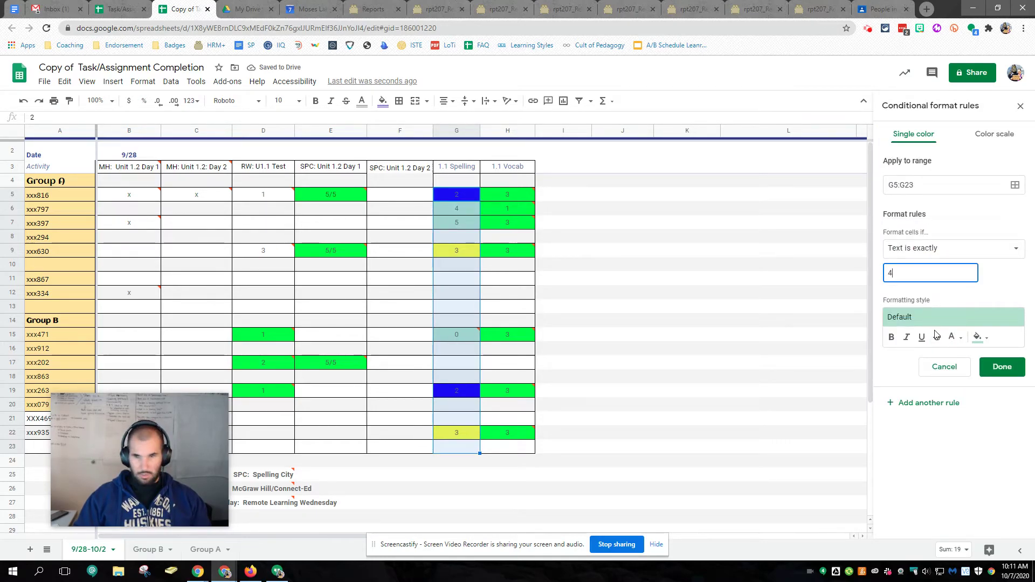
click(978, 337)
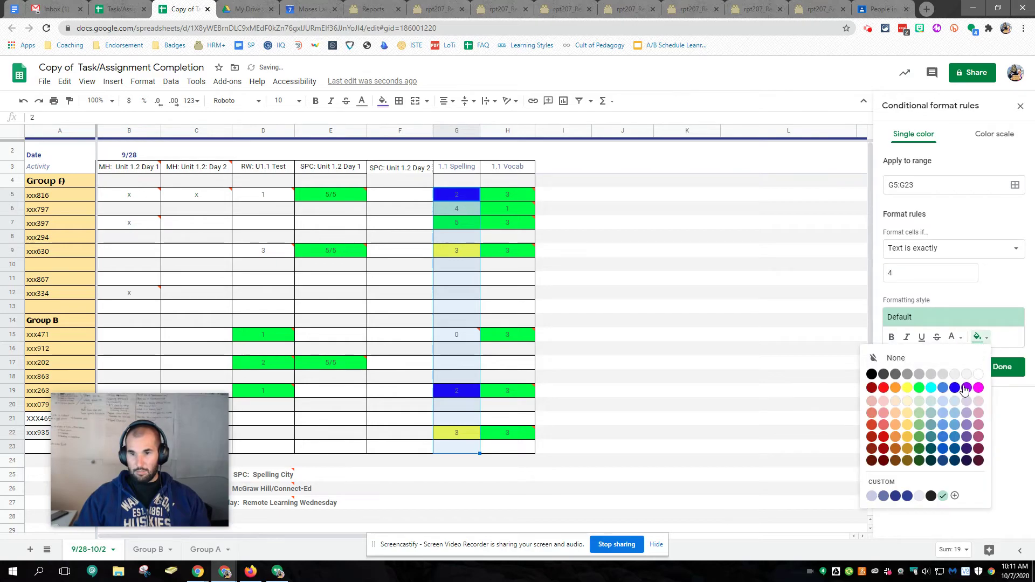
click(966, 387)
click(1001, 367)
Add a conditional formatting rule for G5:G23 that fills cells whose text is exactly 5 with magenta
click(930, 306)
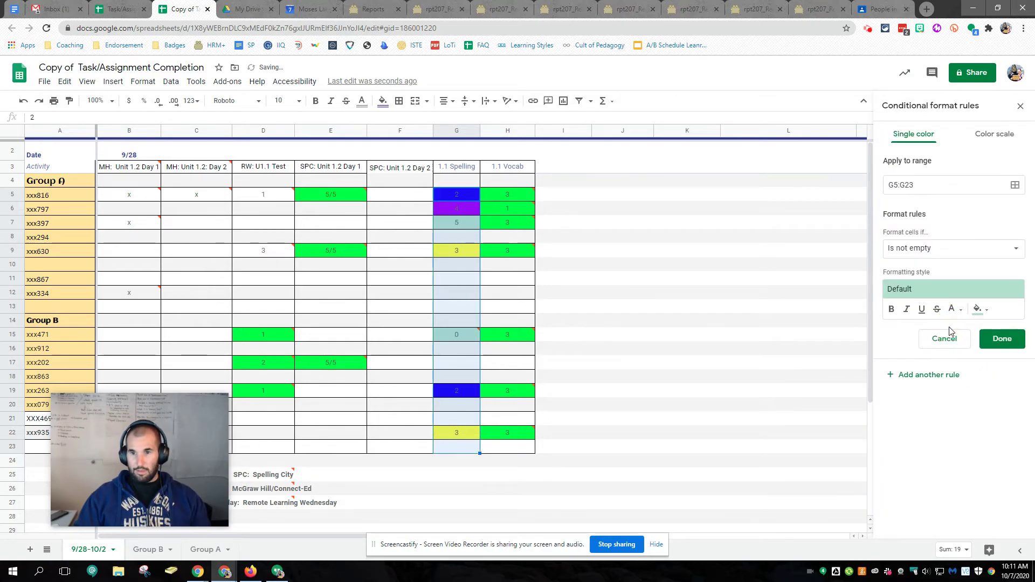
click(919, 250)
click(884, 335)
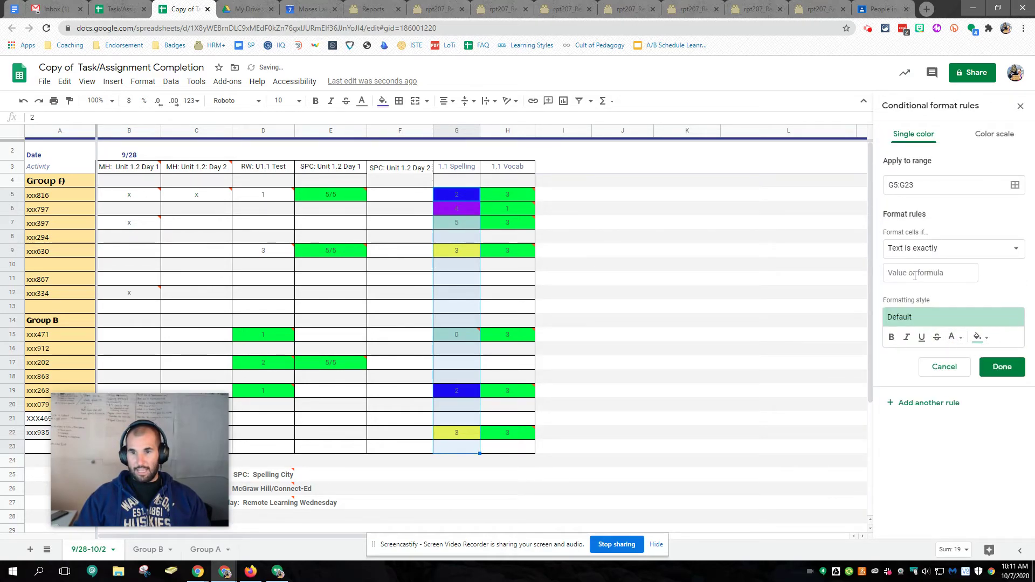
text(5)
click(977, 337)
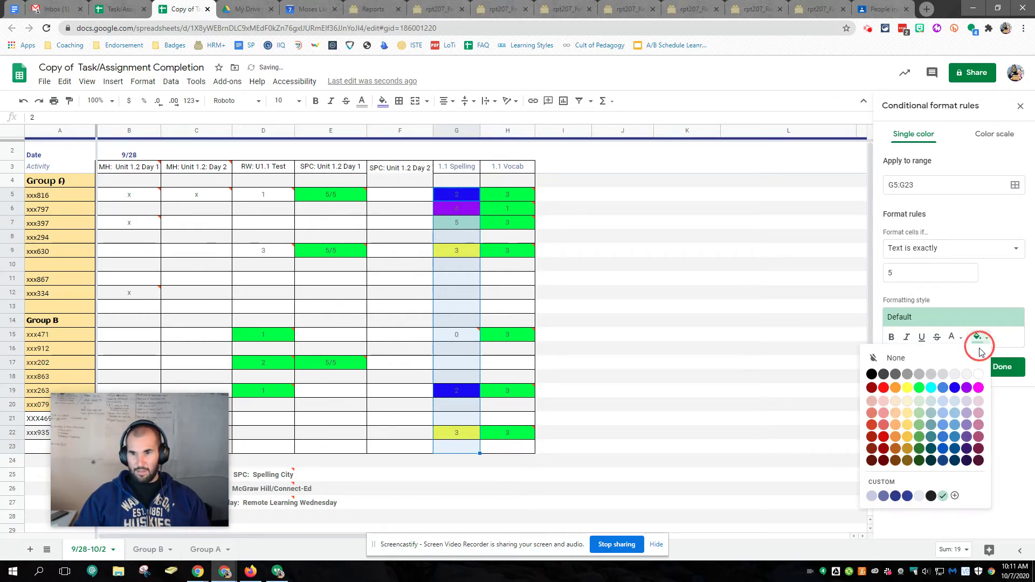
click(977, 388)
click(1001, 369)
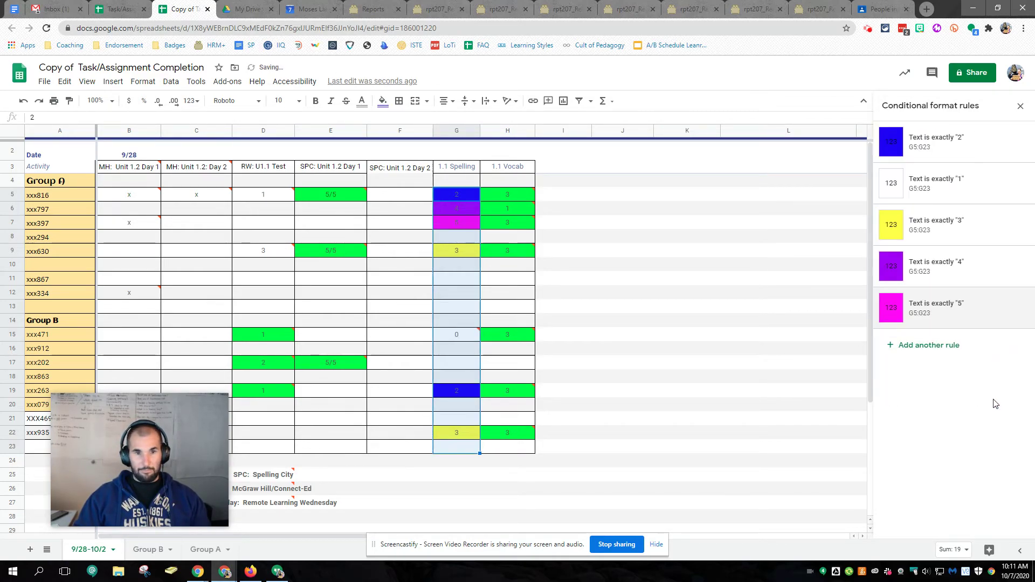
Fill the empty 1.1 Spelling cells G11 to G14 with the allowed scores 1, 2, 3 and 4 in order
click(467, 237)
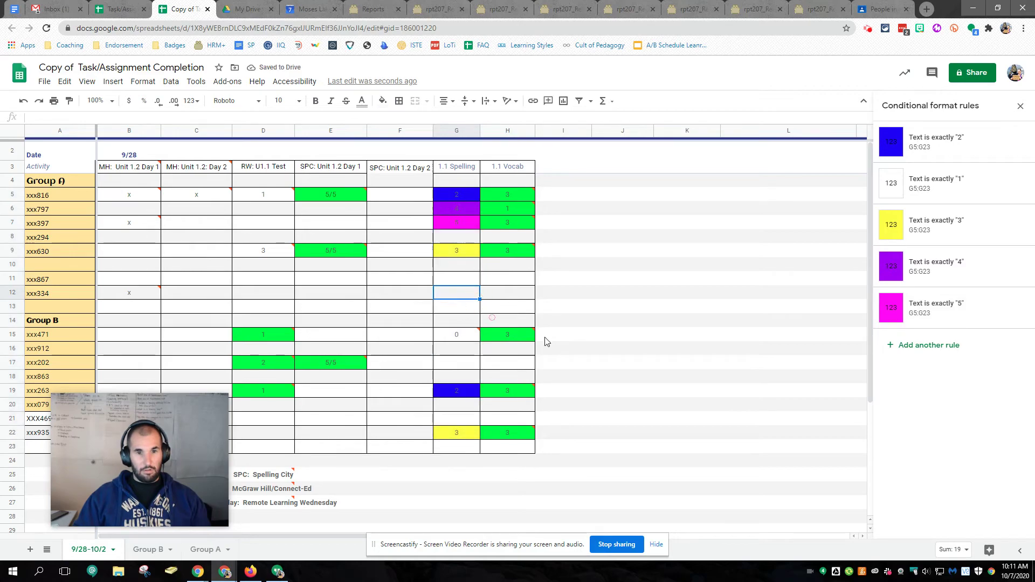
double_click(462, 279)
click(444, 293)
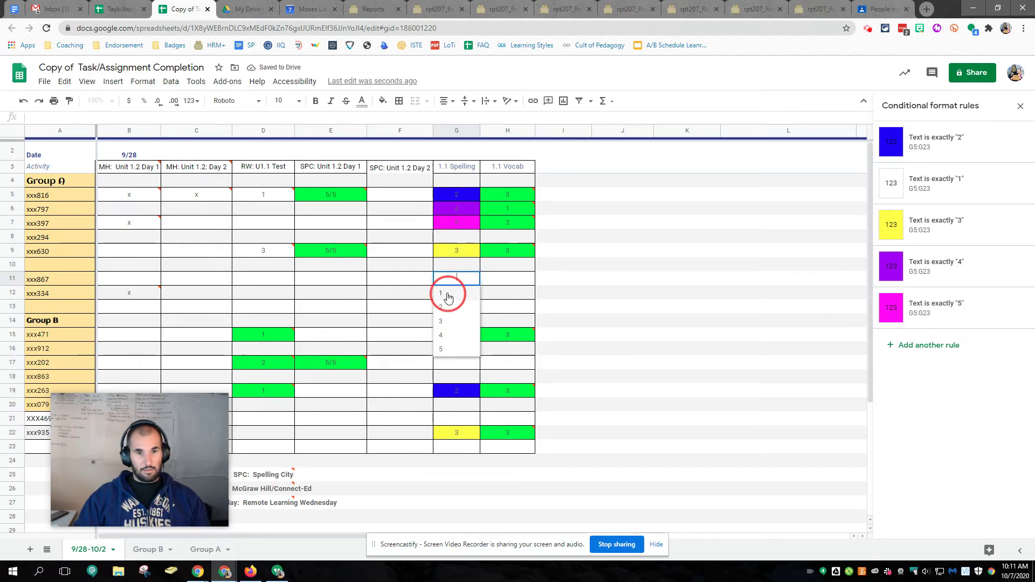
double_click(450, 294)
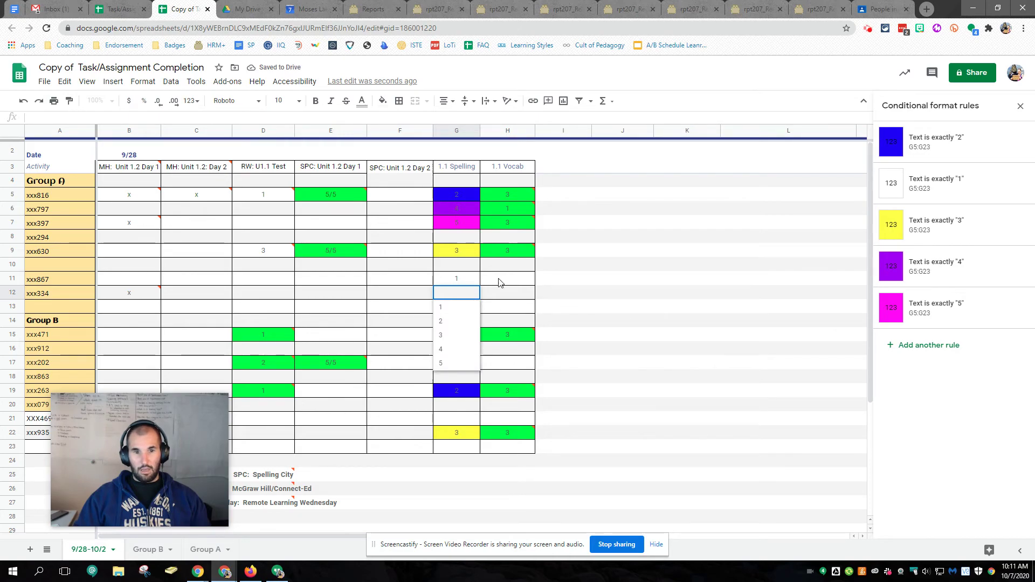
click(449, 322)
double_click(462, 306)
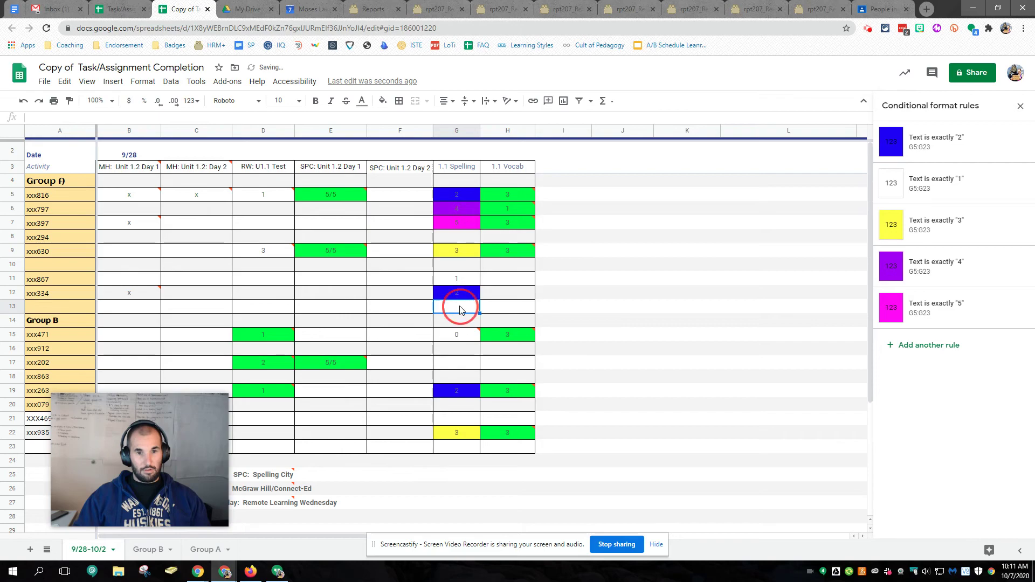
click(475, 352)
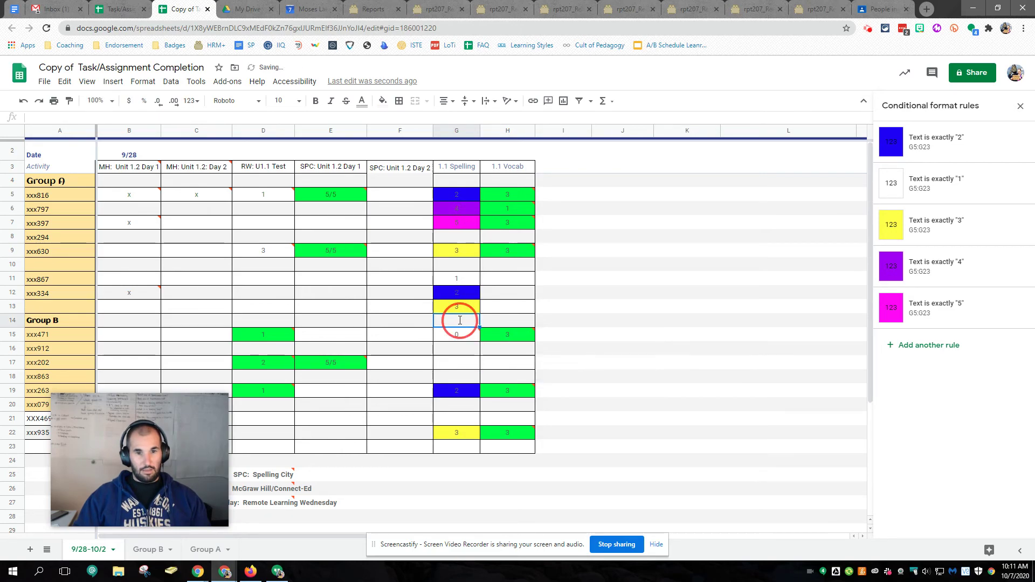
double_click(464, 320)
click(454, 380)
click(651, 368)
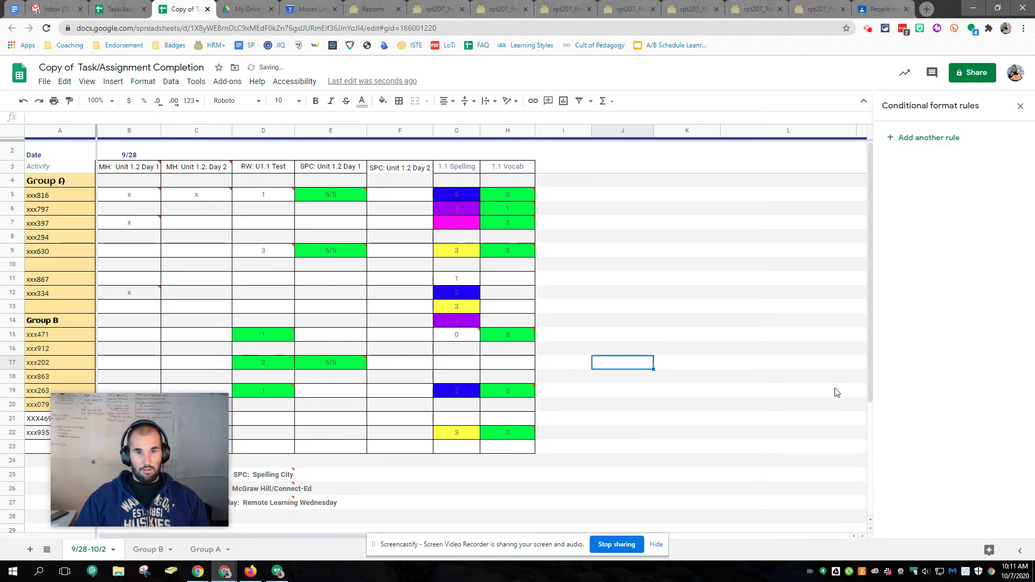